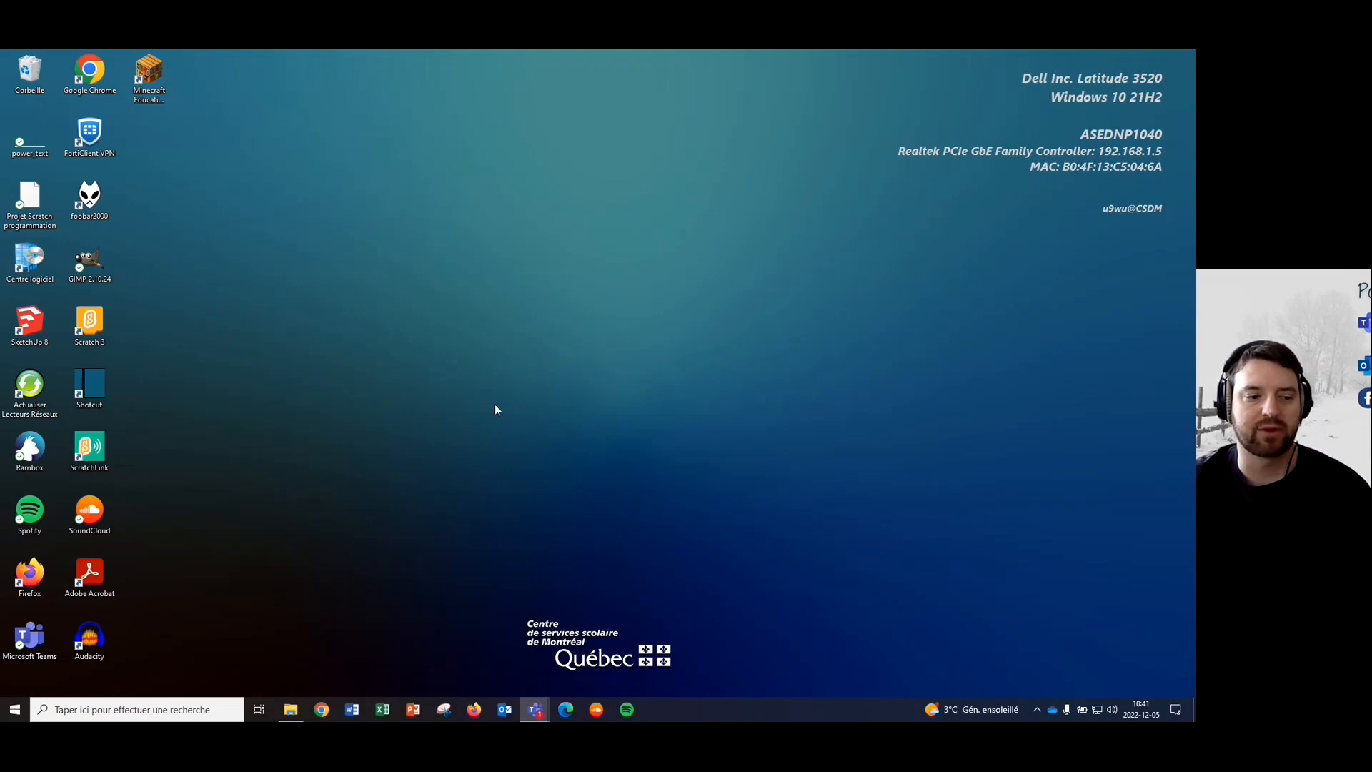
Open Audacity and import the indicatif sonore file from the Téléchargements folder as a new track
{"action": "left_click", "coordinate": [98, 630]}
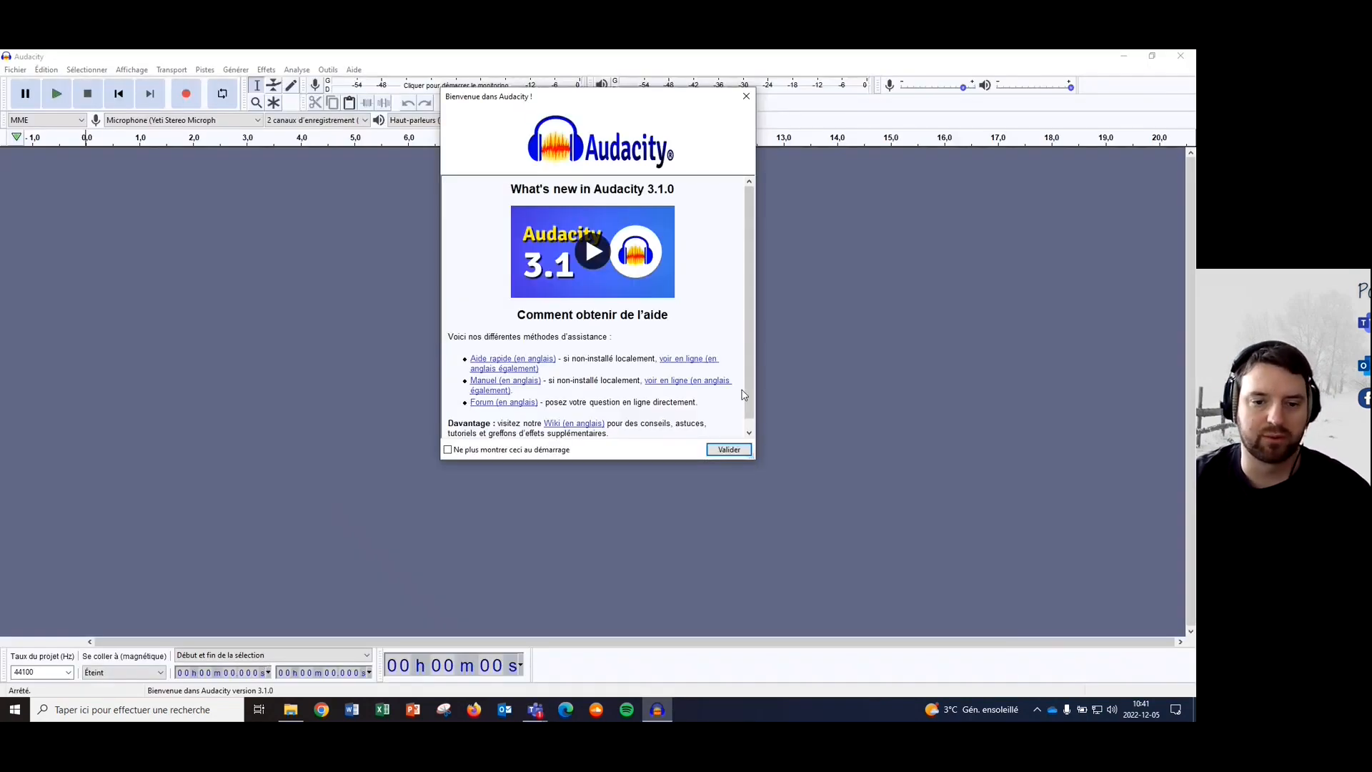
{"action": "left_click", "coordinate": [746, 96]}
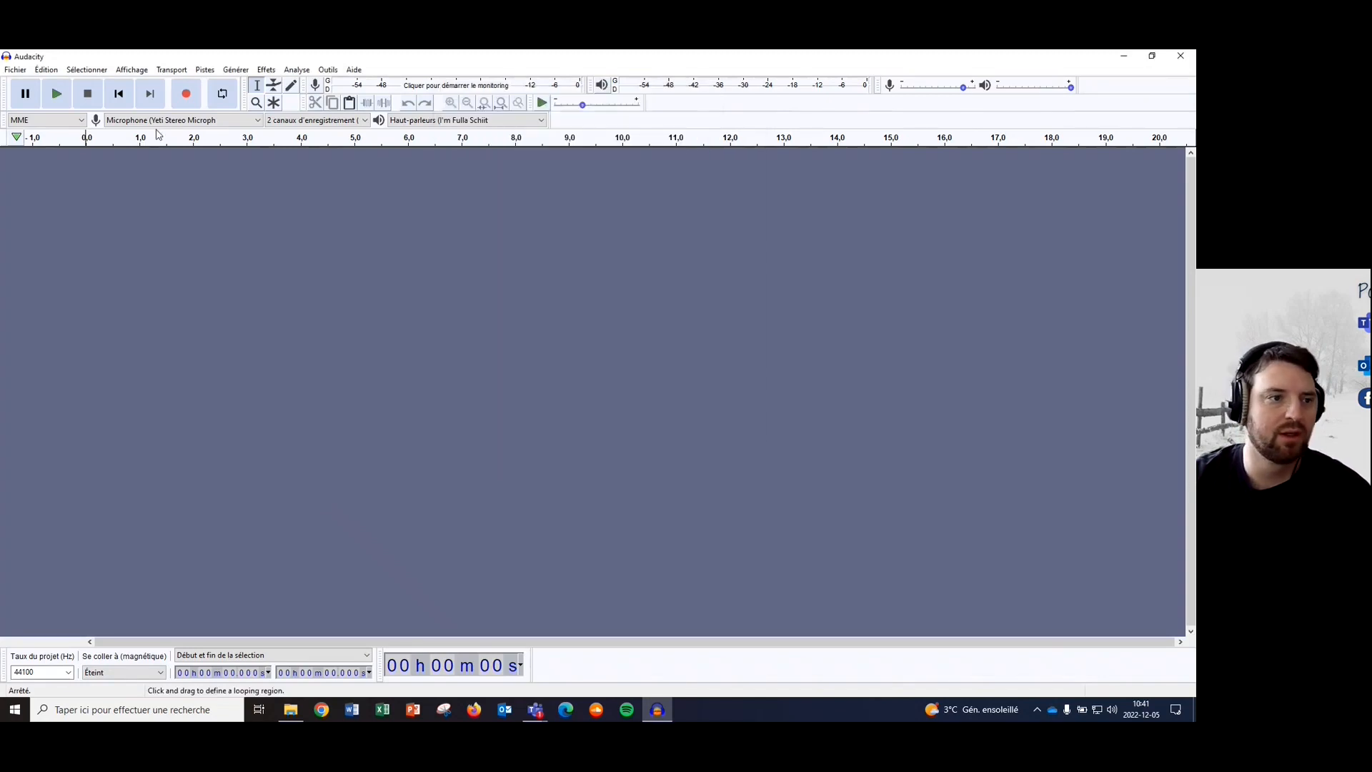
{"action": "left_click", "coordinate": [13, 70]}
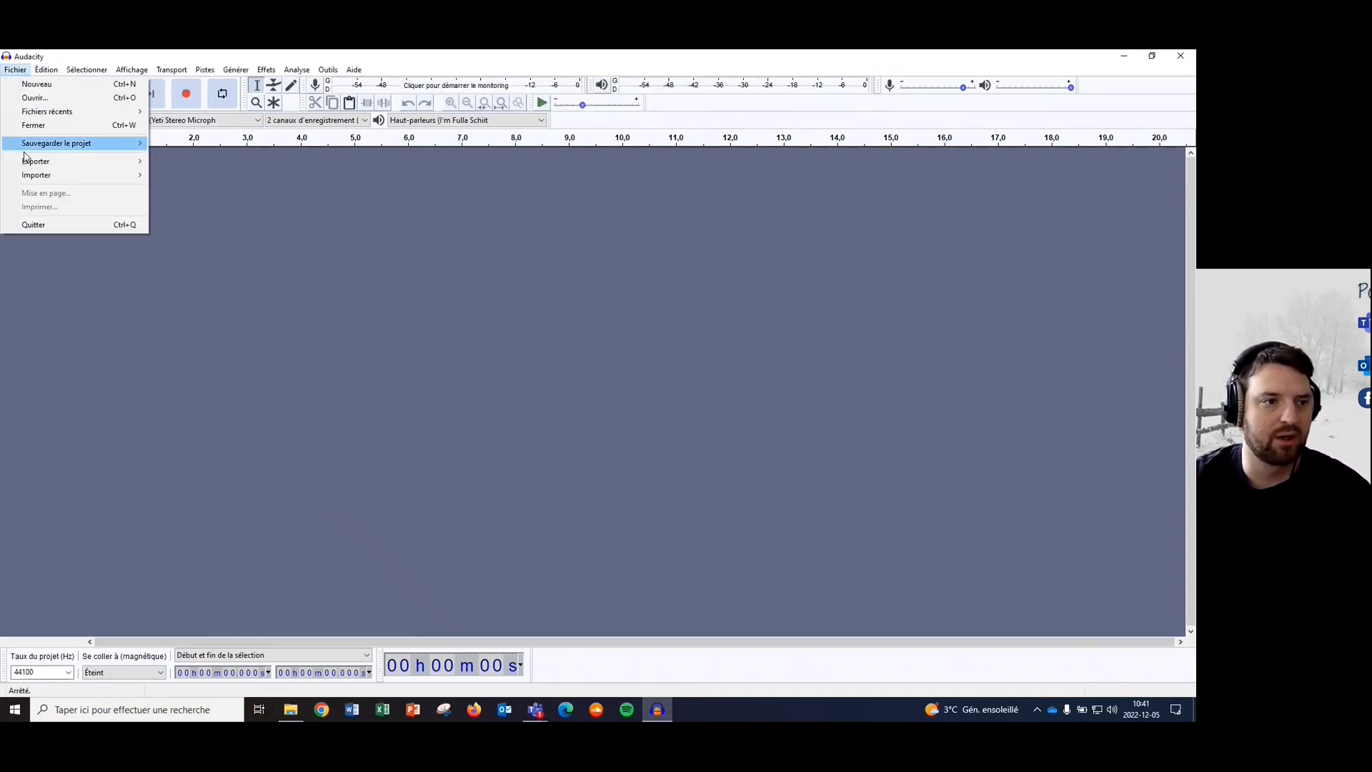
{"action": "mouse_move", "coordinate": [34, 177]}
{"action": "left_click", "coordinate": [178, 174]}
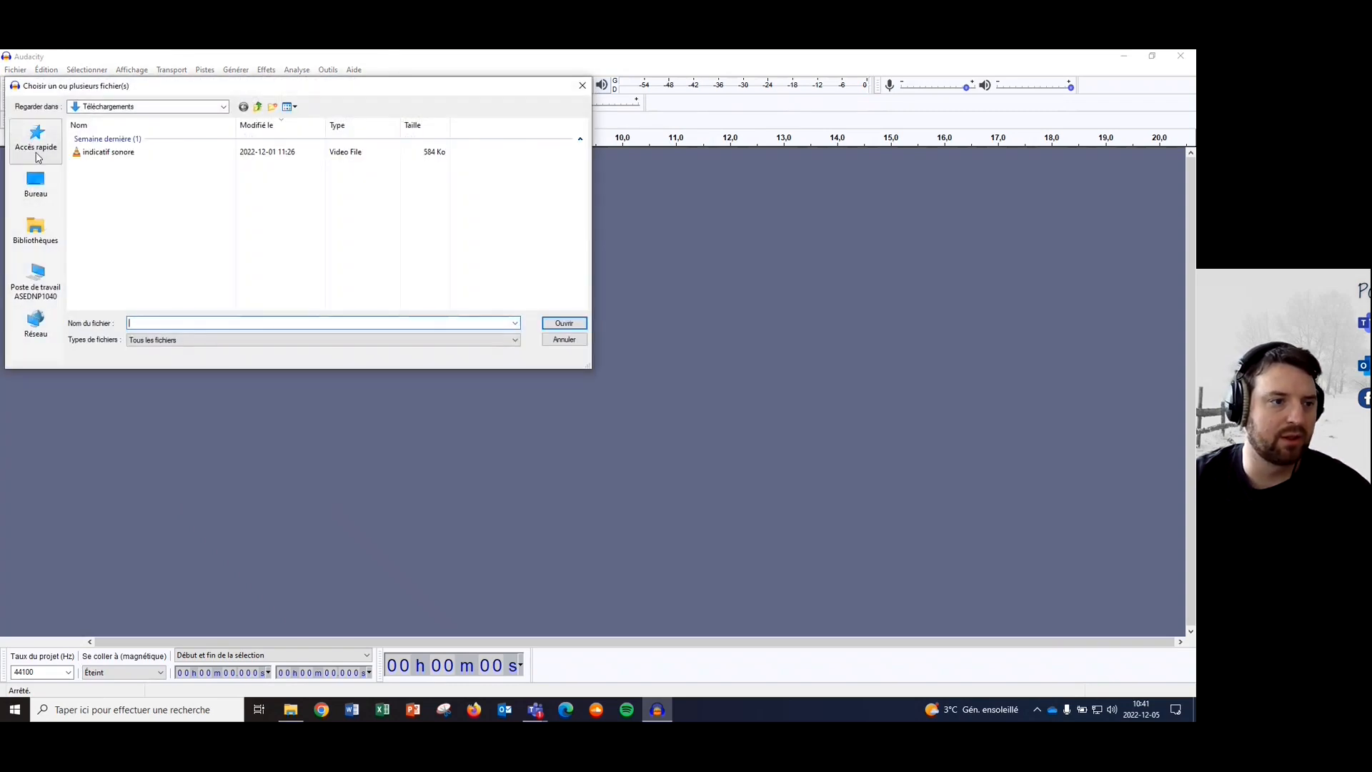
{"action": "left_click", "coordinate": [36, 183]}
{"action": "left_click", "coordinate": [223, 109]}
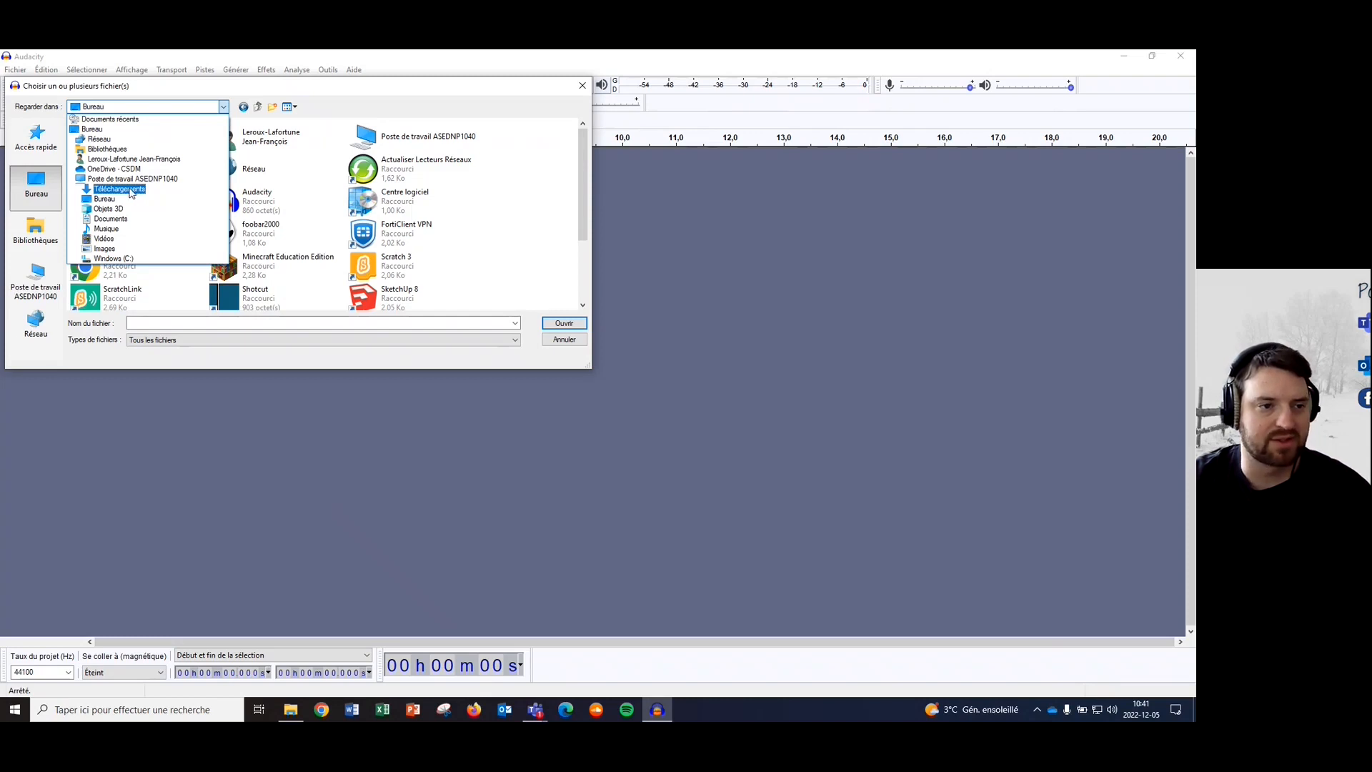
{"action": "left_click", "coordinate": [131, 189]}
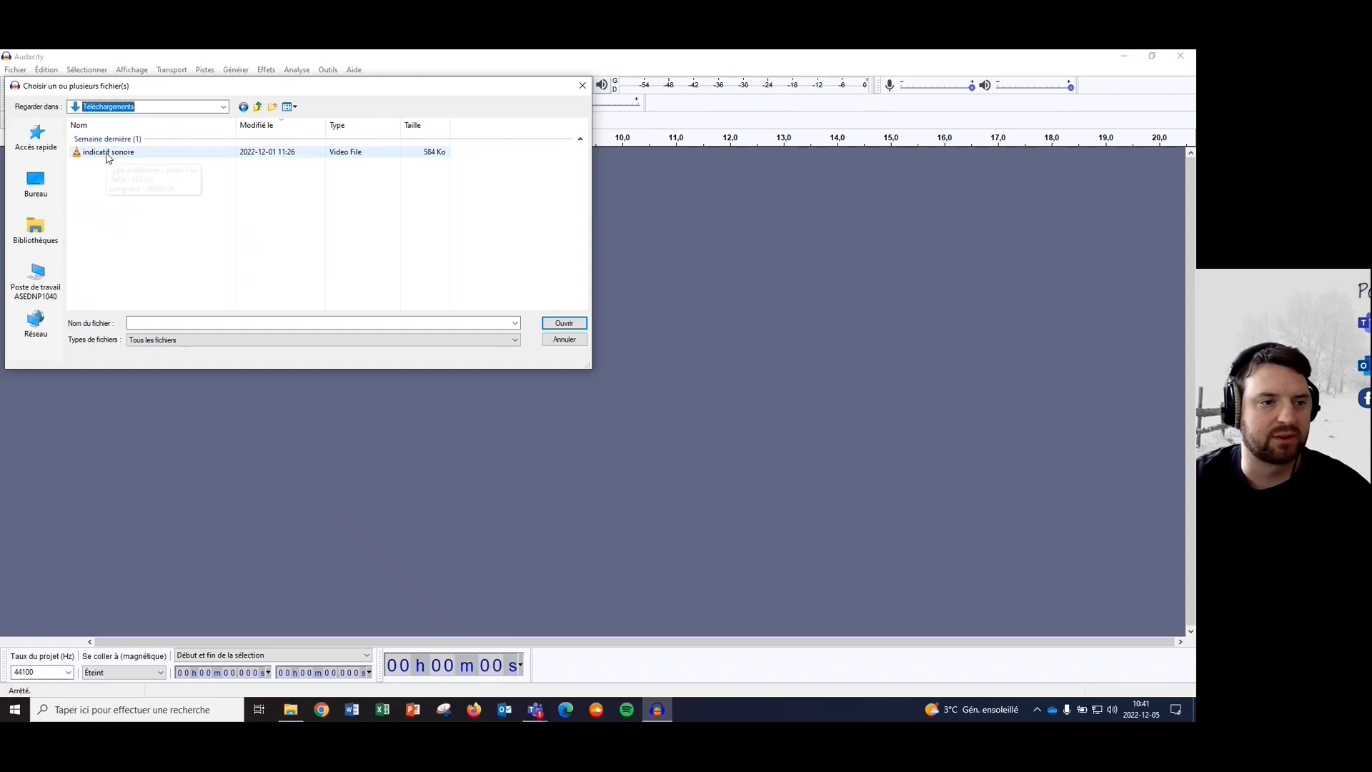
{"action": "double_click", "coordinate": [107, 154]}
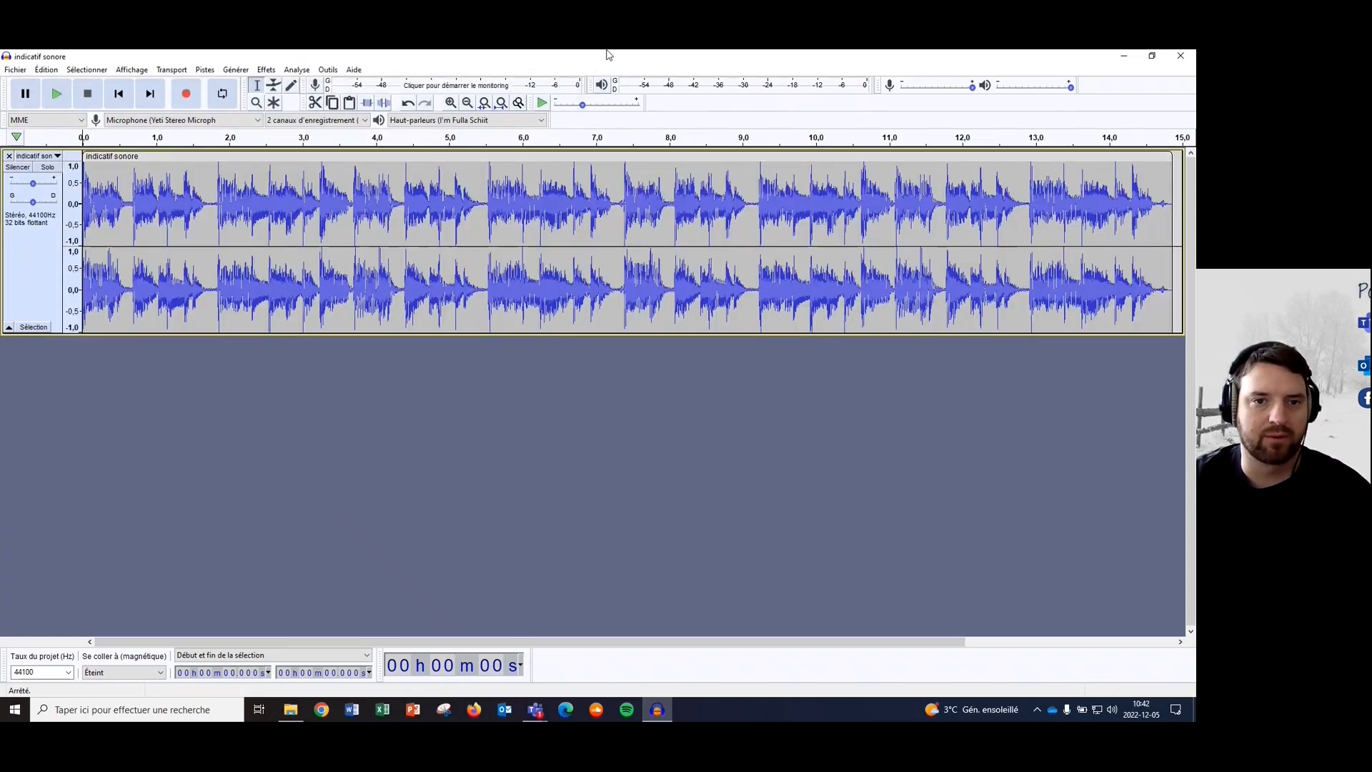
{"action": "key", "text": "ctrl+shift+i"}
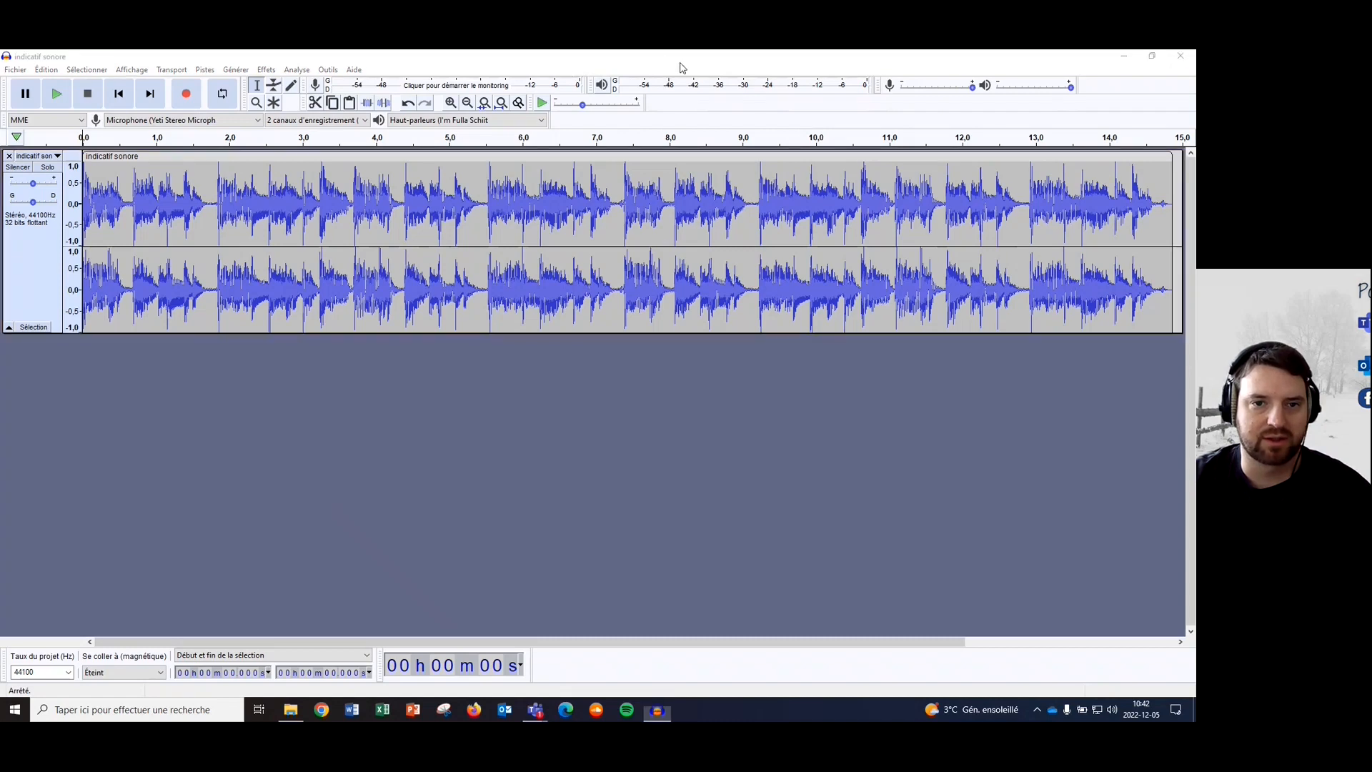
Preview the imported jingle and record a voice clip of about 11 seconds after it
{"action": "left_click", "coordinate": [58, 96]}
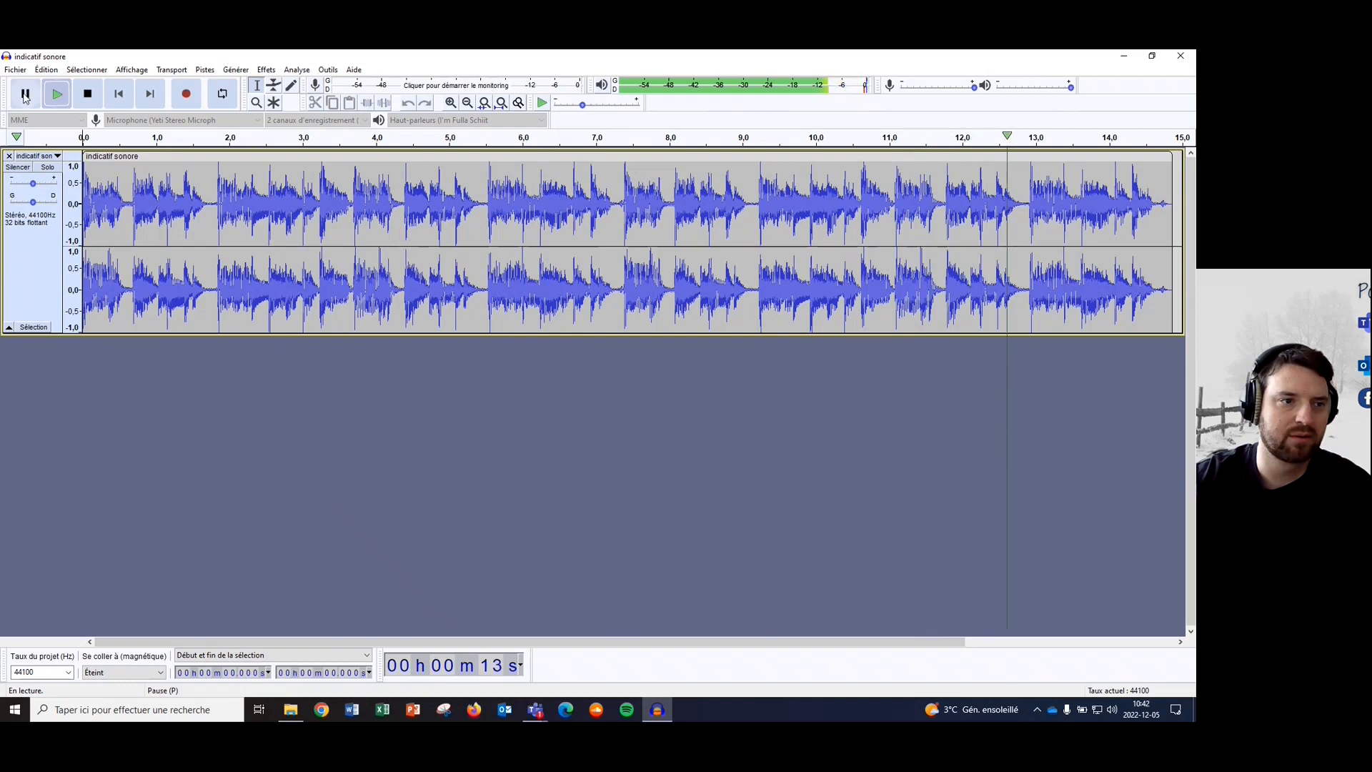
{"action": "left_click", "coordinate": [37, 98]}
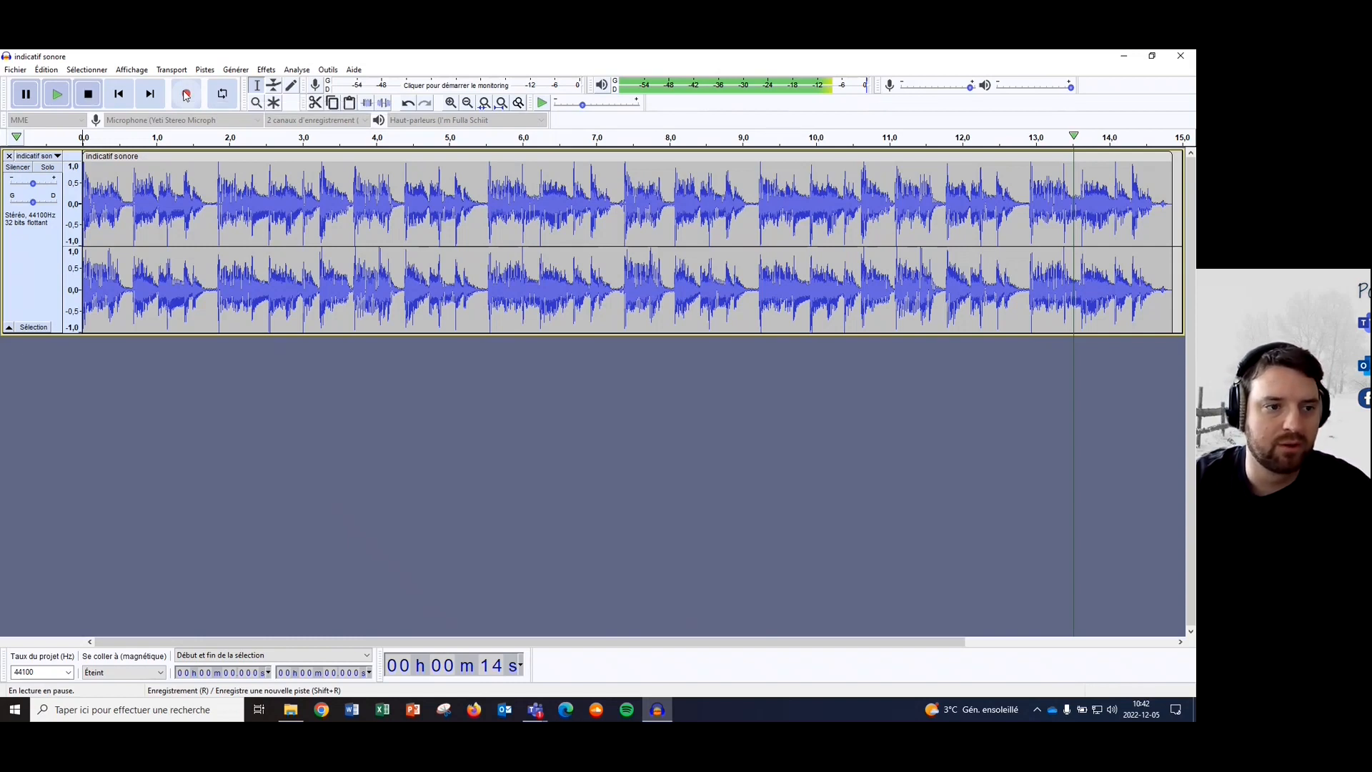
{"action": "left_click", "coordinate": [186, 95]}
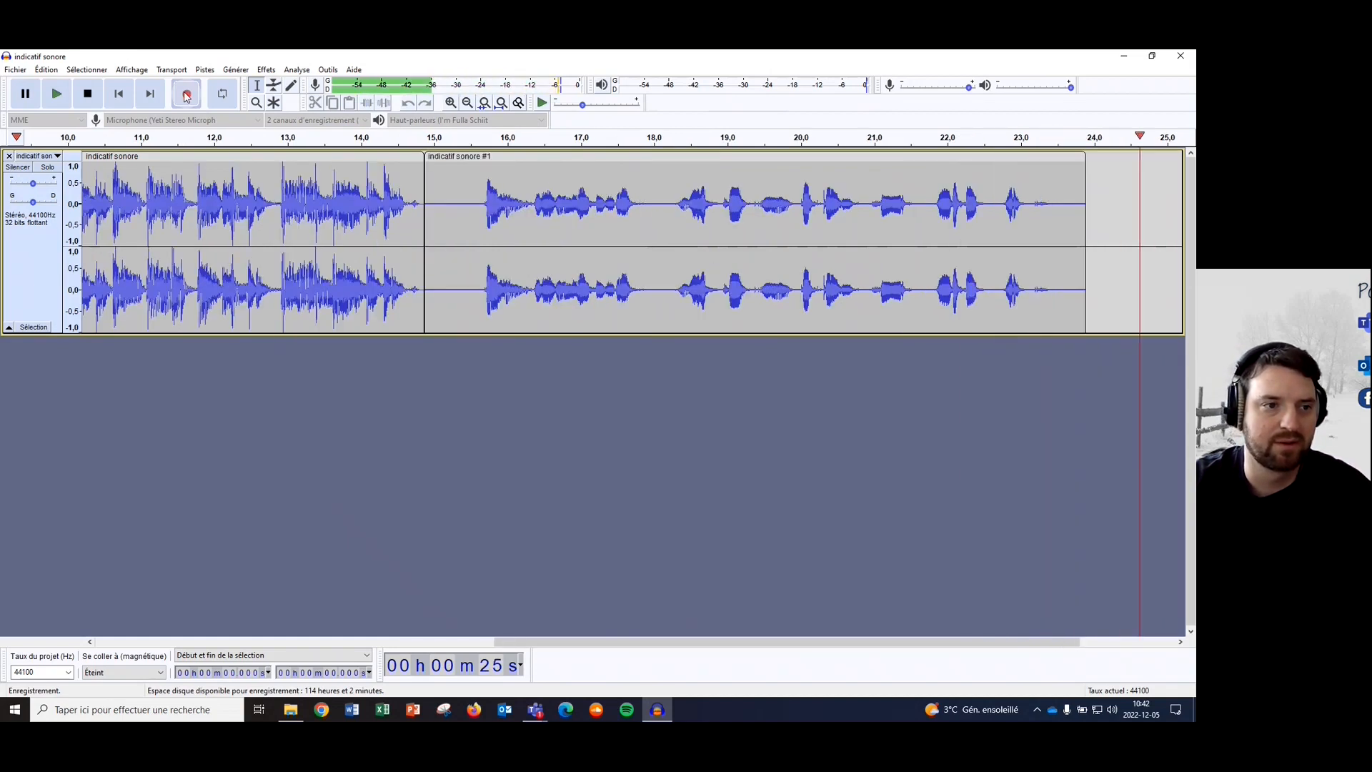
{"action": "left_click", "coordinate": [93, 93]}
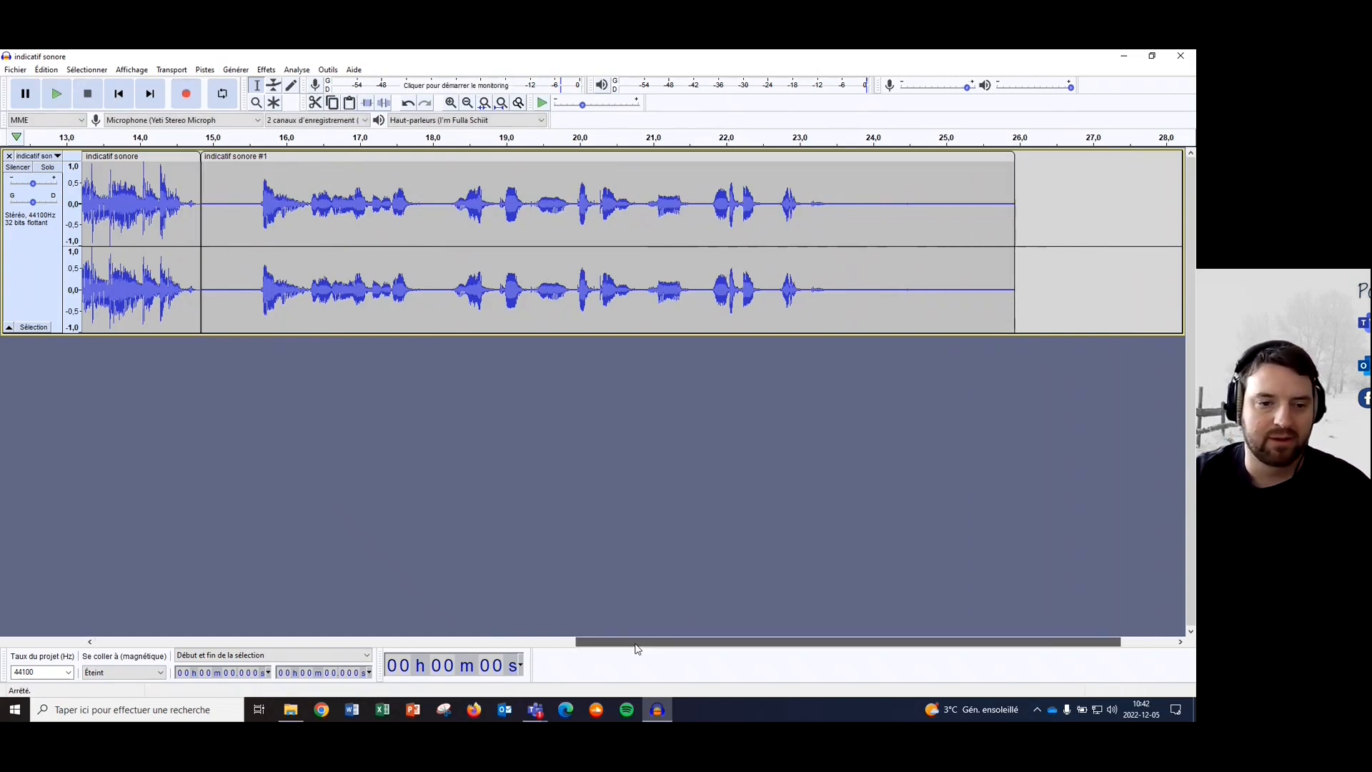
Add a stereo track and move the recorded voice clip onto it, starting at 0 seconds
{"action": "left_click_drag", "start_coordinate": [636, 643], "coordinate": [429, 619]}
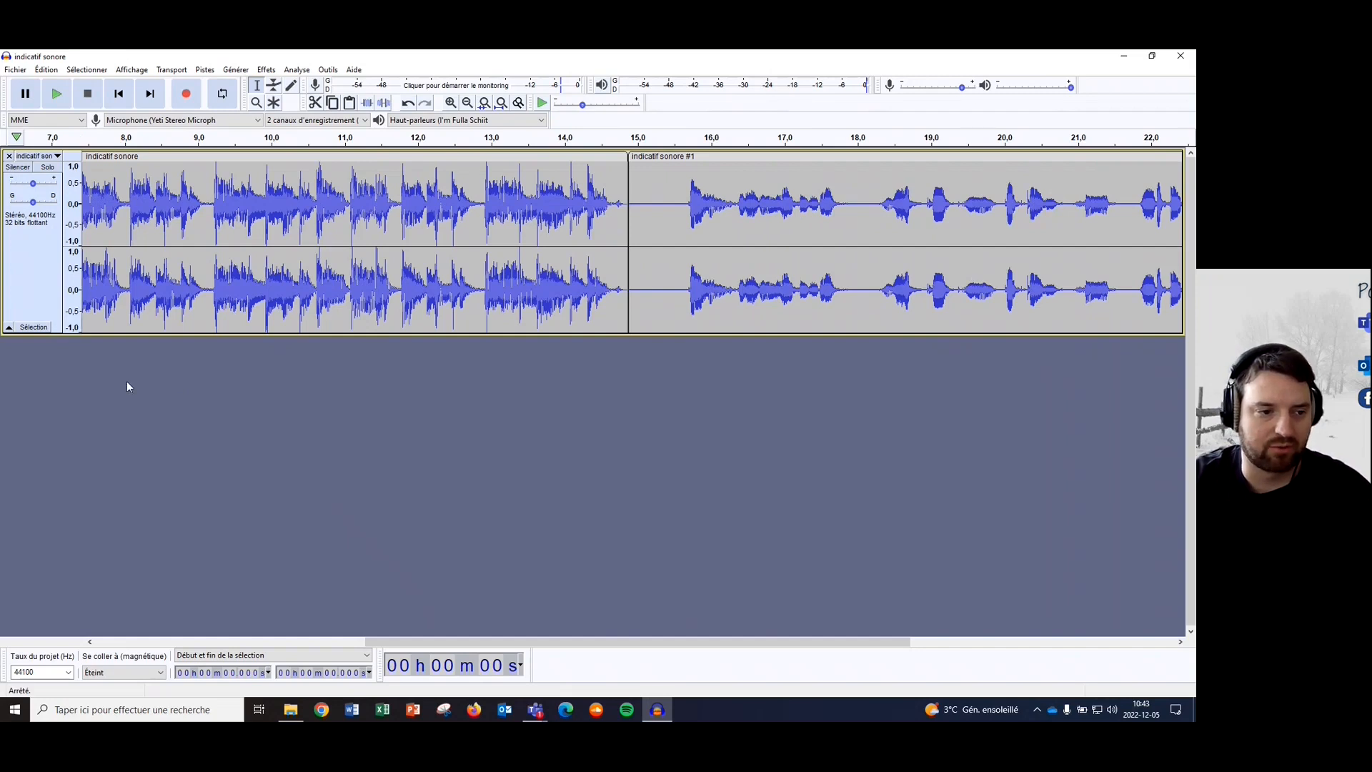
{"action": "right_click", "coordinate": [34, 365]}
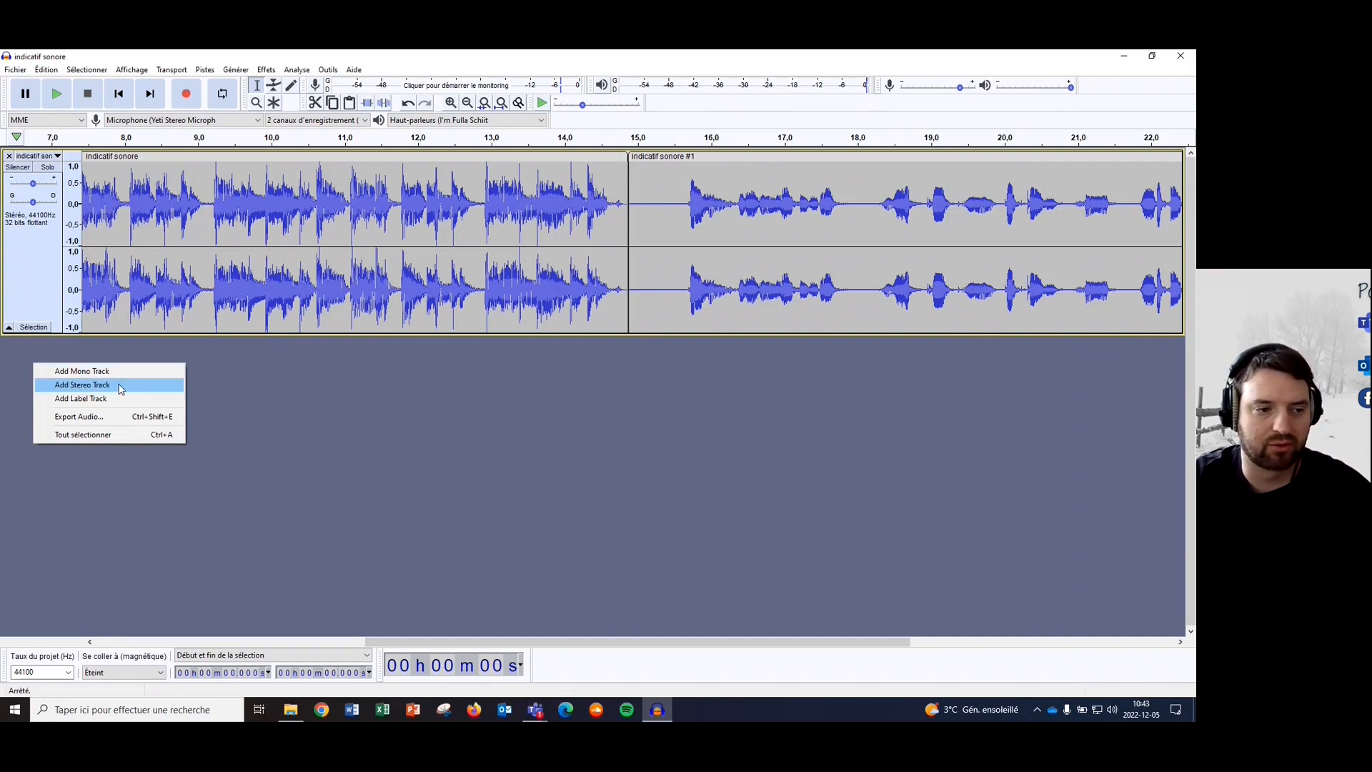
{"action": "left_click", "coordinate": [118, 388]}
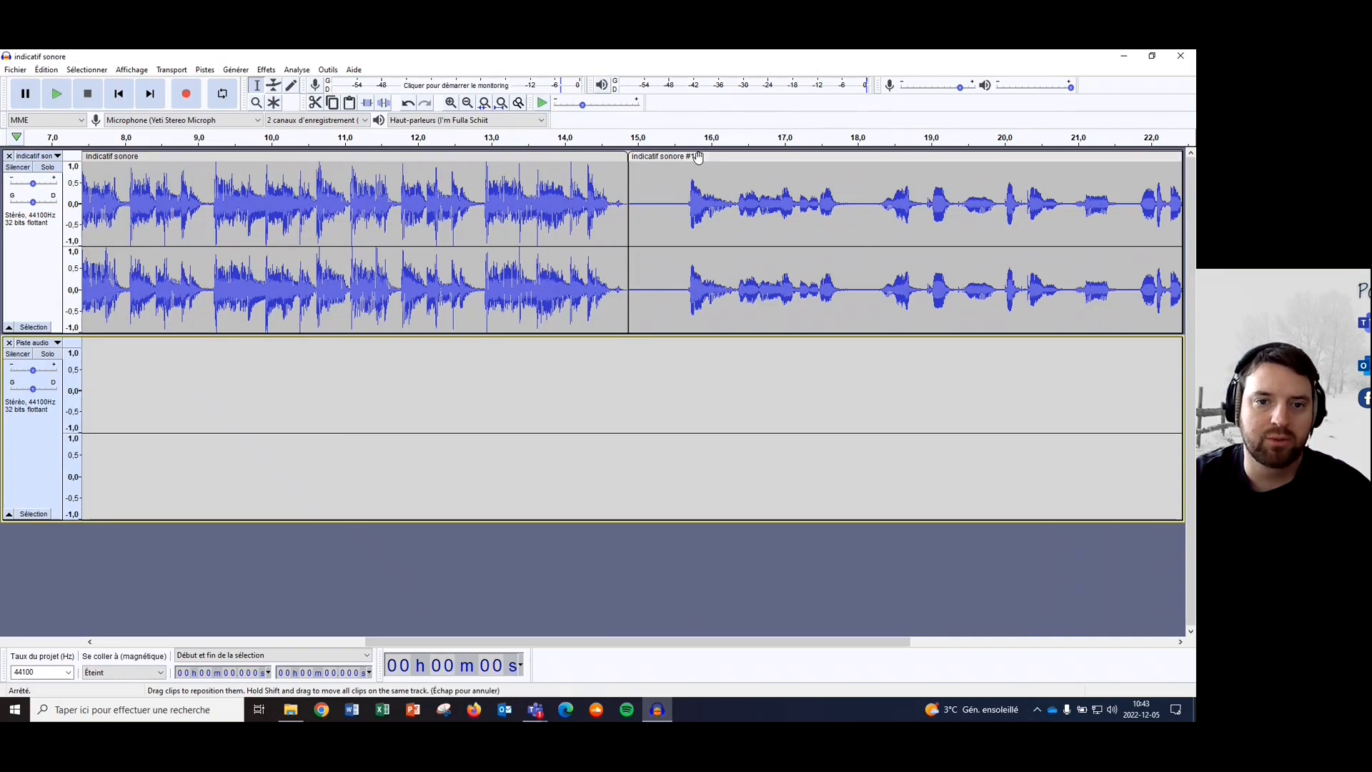
{"action": "left_click_drag", "start_coordinate": [706, 158], "coordinate": [98, 418]}
{"action": "left_click_drag", "start_coordinate": [488, 646], "coordinate": [130, 630]}
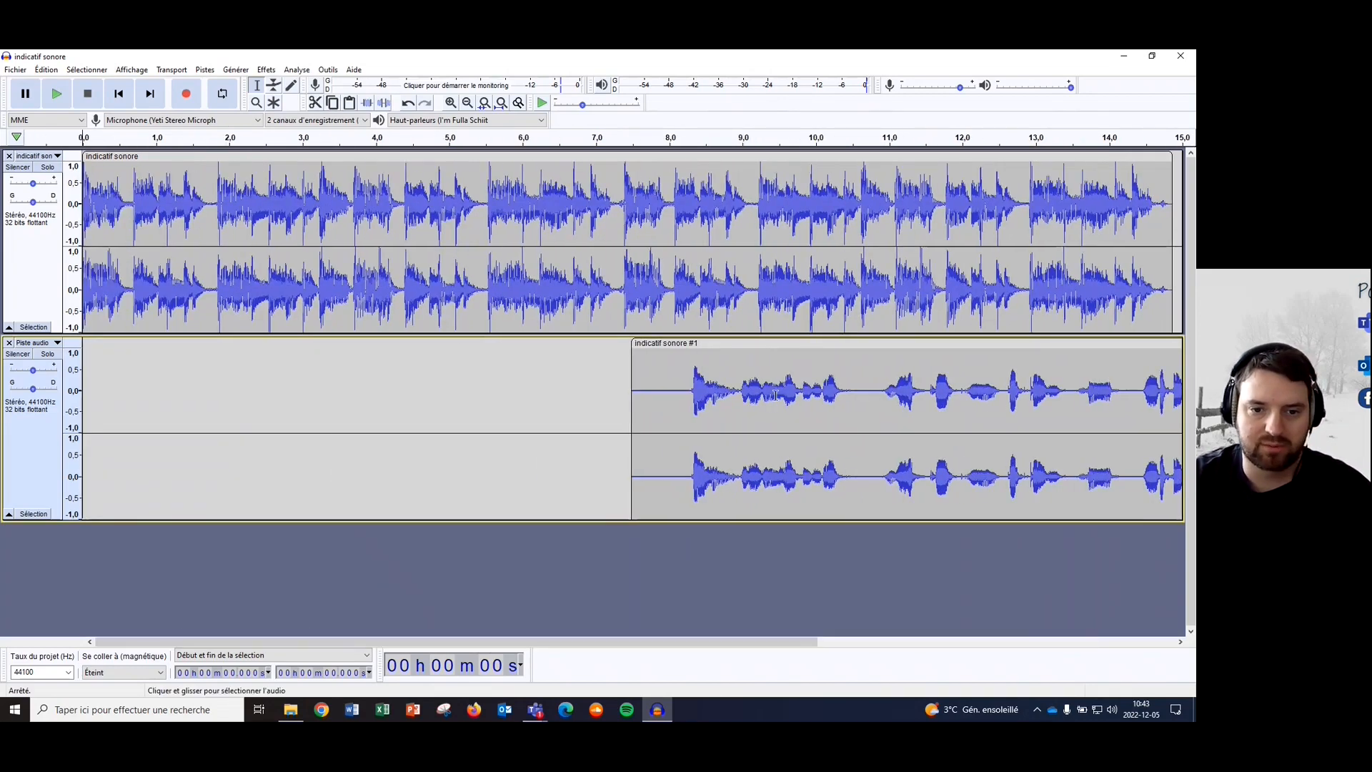
{"action": "left_click_drag", "start_coordinate": [750, 346], "coordinate": [203, 337]}
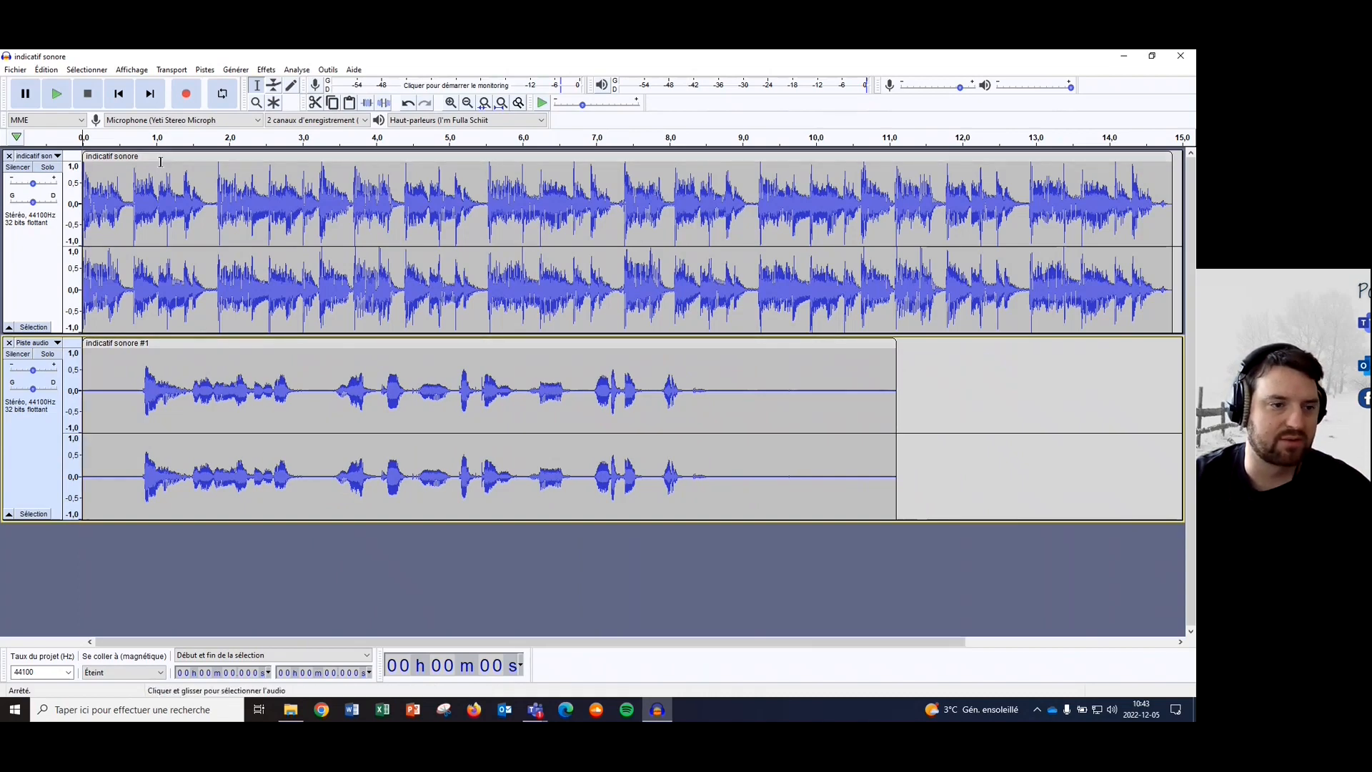
Select the jingle clip and play both tracks together to check their balance
{"action": "left_click", "coordinate": [172, 158]}
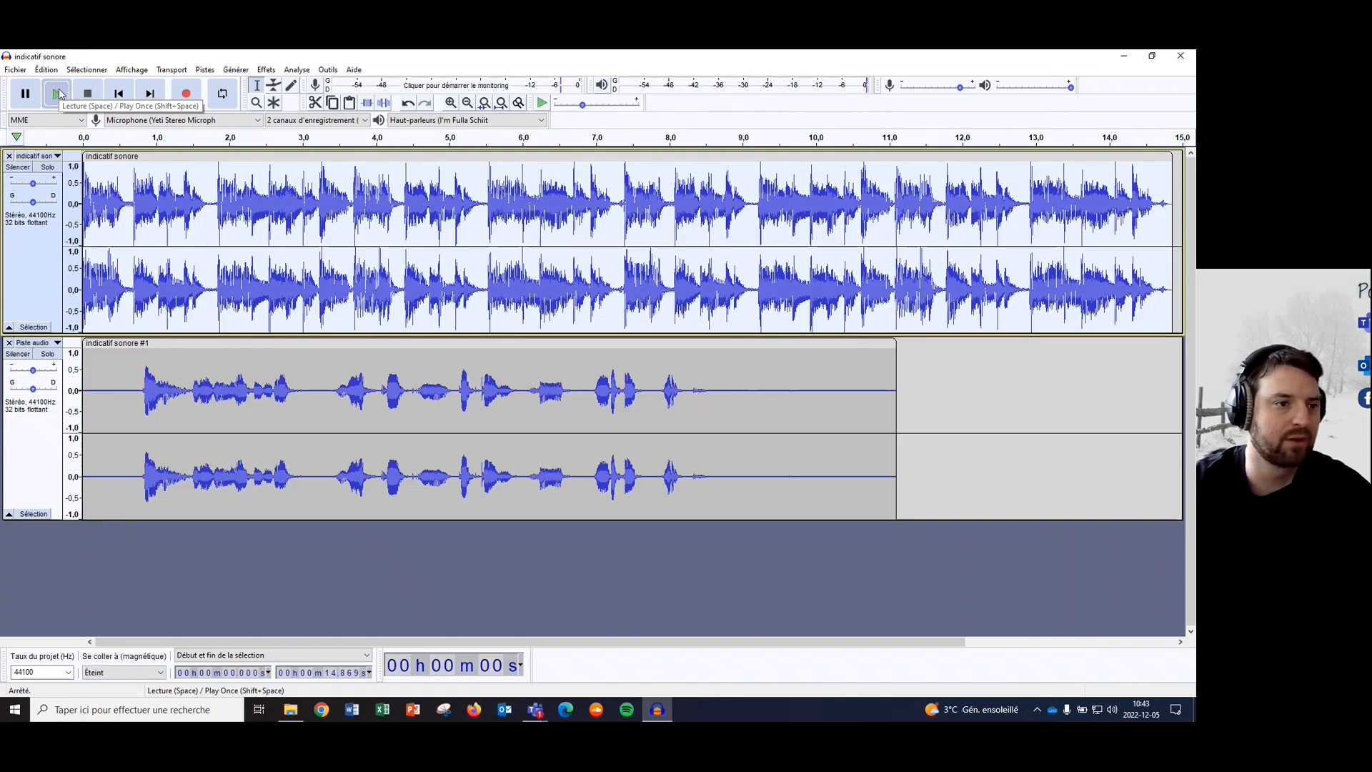
{"action": "left_click", "coordinate": [58, 93]}
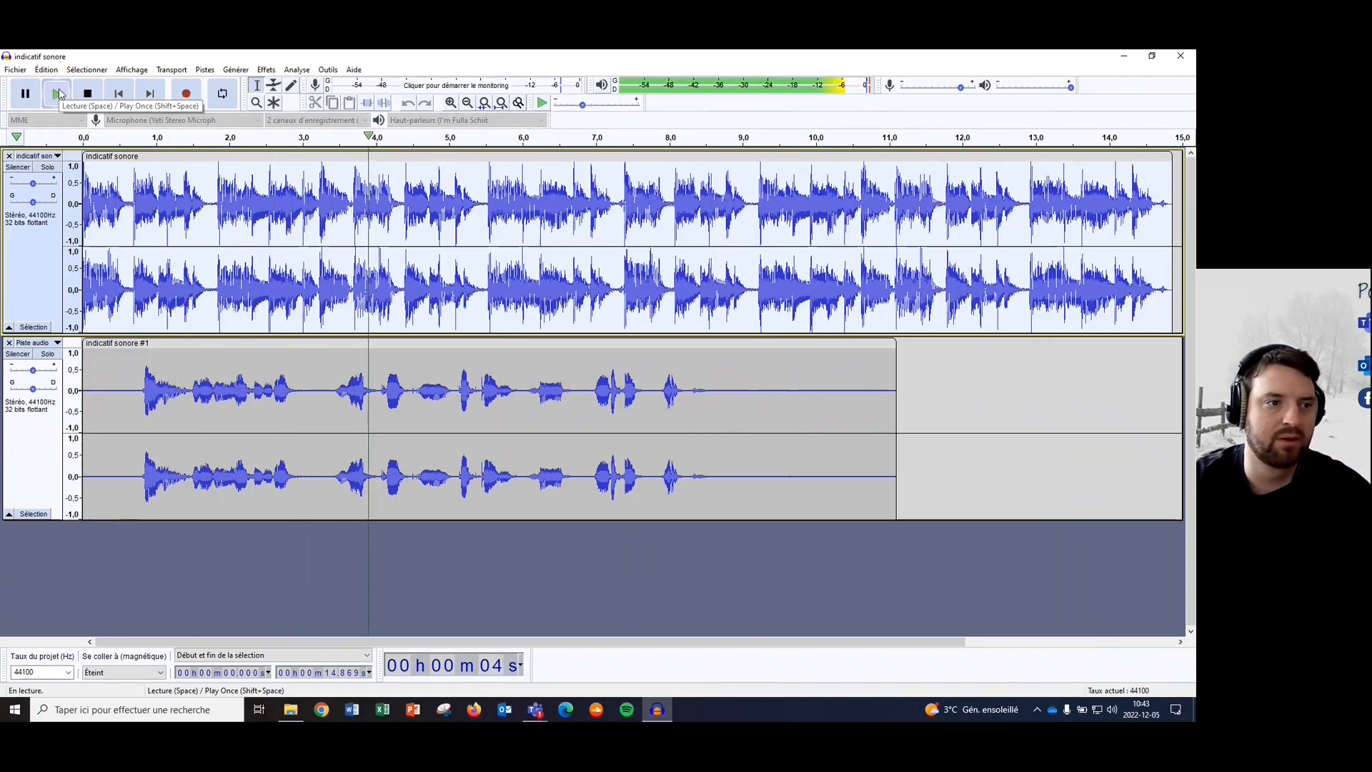
{"action": "left_click", "coordinate": [91, 97]}
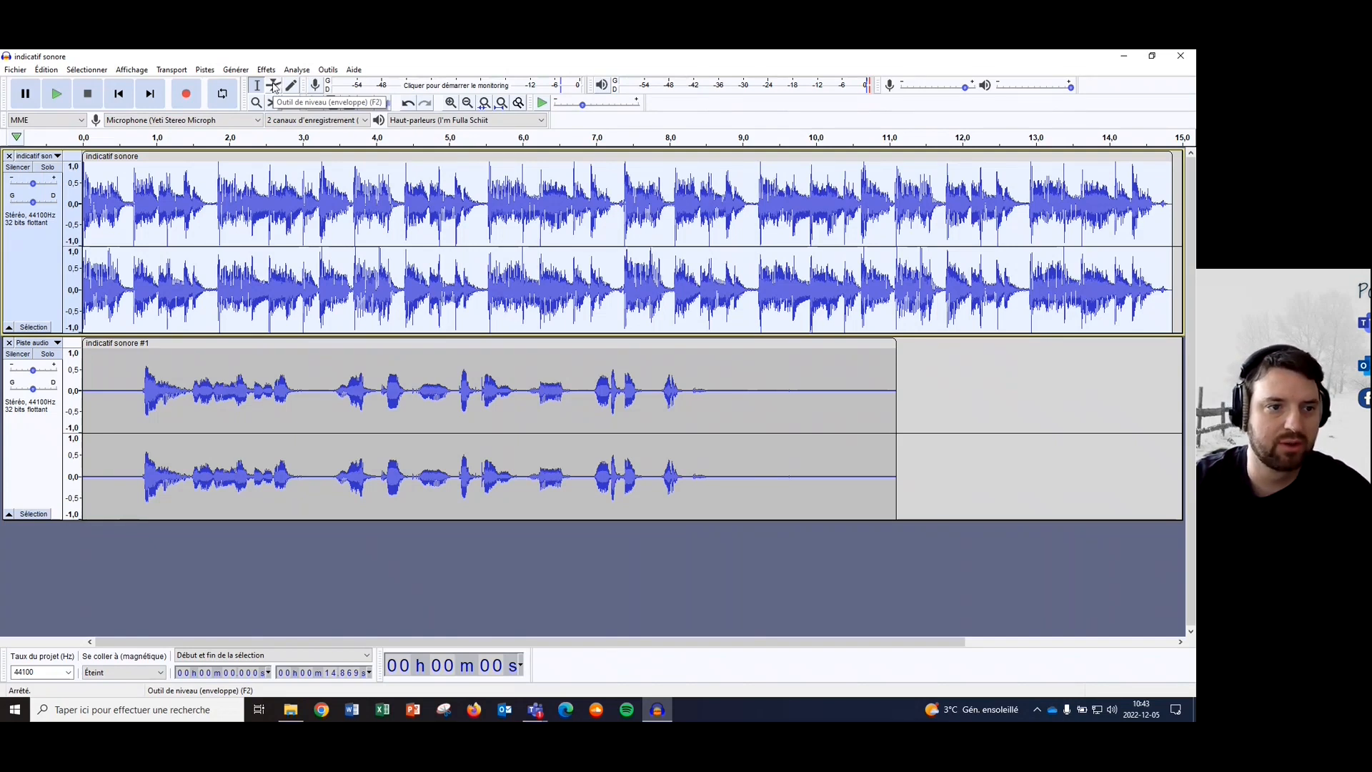
Shape the jingle's volume envelope to stay low until about 6.5 s and reach full level at about 8.3 s, and play back the mix
{"action": "left_click", "coordinate": [273, 87]}
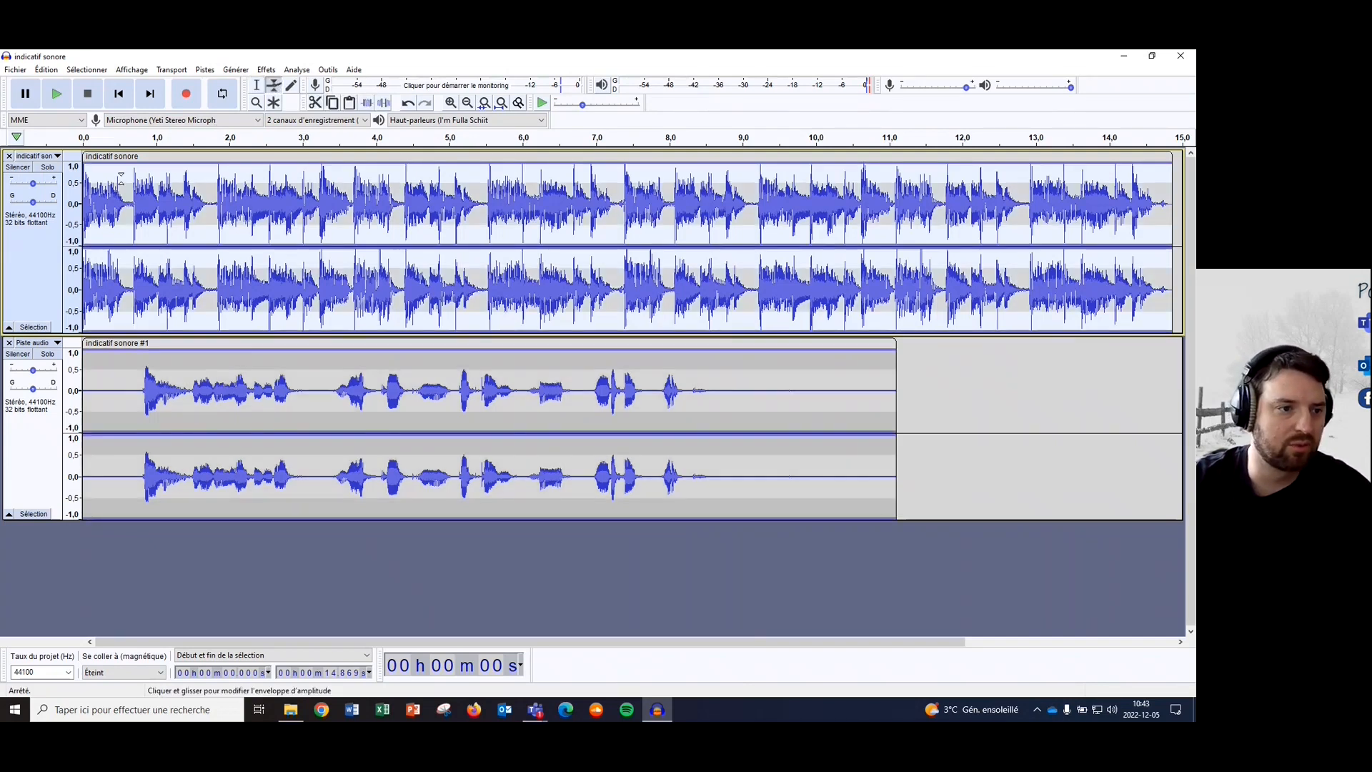
{"action": "left_click", "coordinate": [87, 163]}
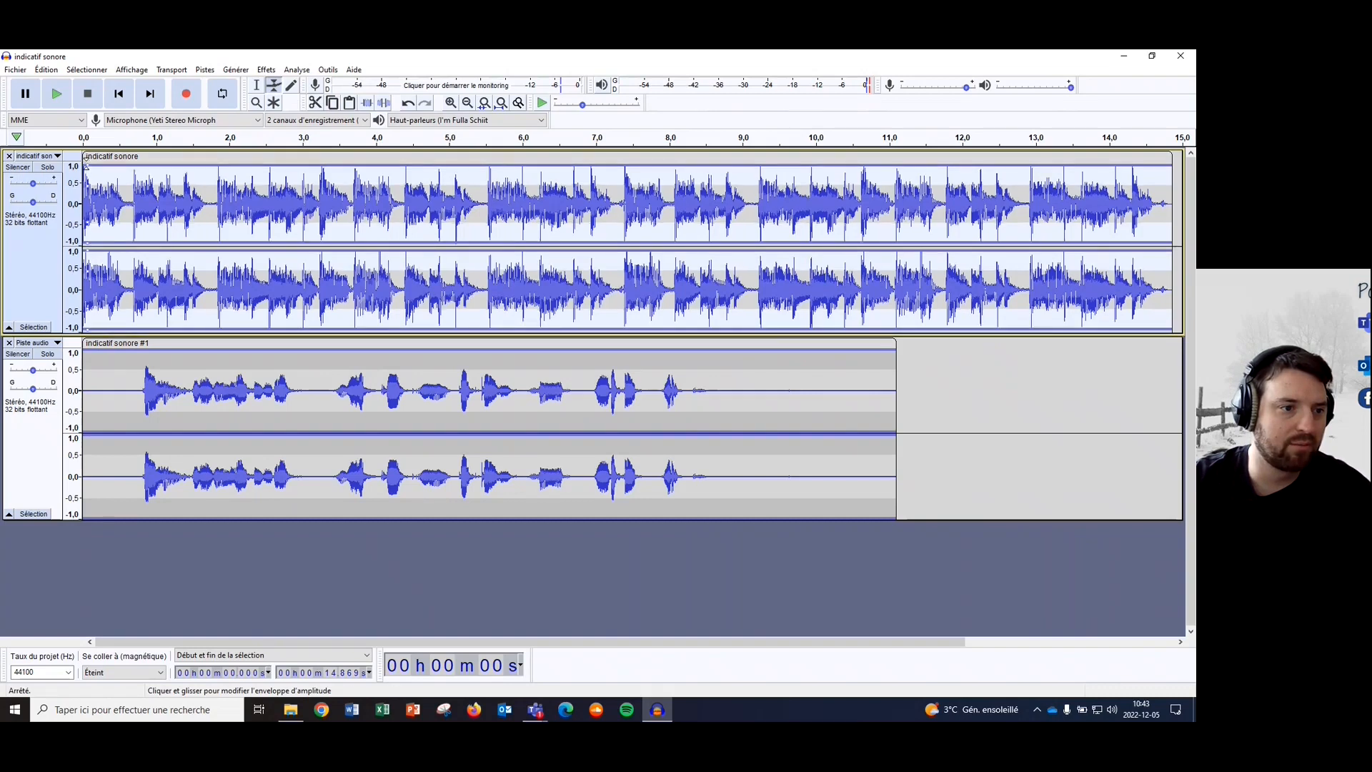
{"action": "left_click_drag", "start_coordinate": [89, 165], "coordinate": [106, 187]}
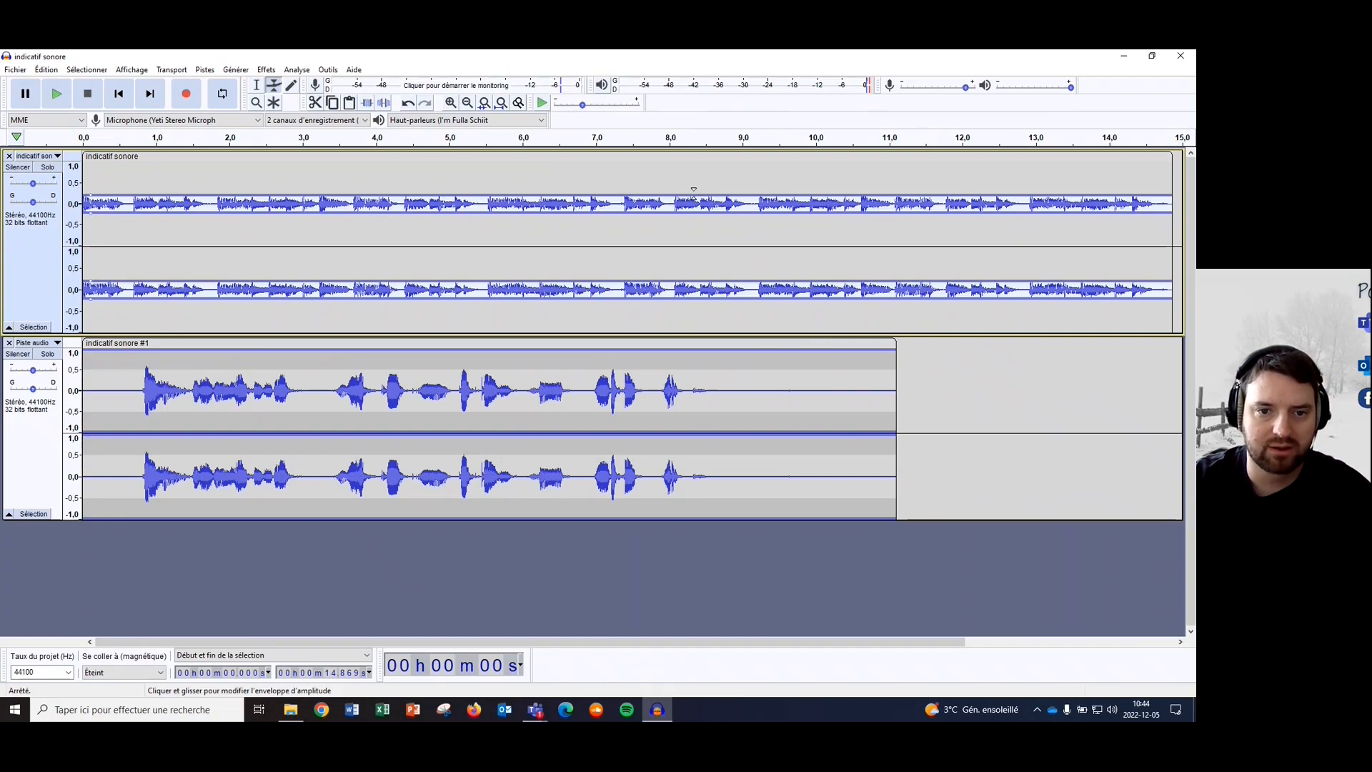
{"action": "left_click_drag", "start_coordinate": [694, 192], "coordinate": [693, 159]}
{"action": "left_click_drag", "start_coordinate": [92, 209], "coordinate": [93, 208]}
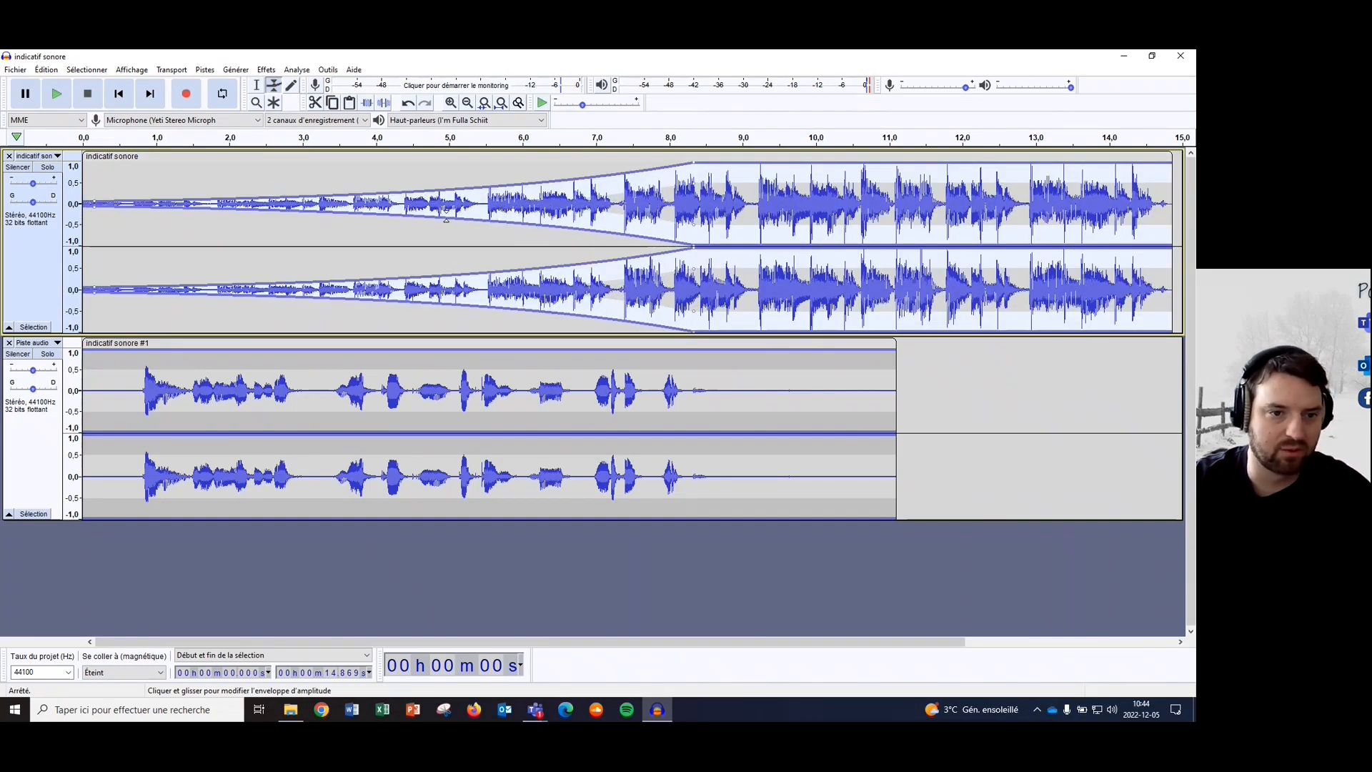
{"action": "left_click_drag", "start_coordinate": [463, 221], "coordinate": [563, 212]}
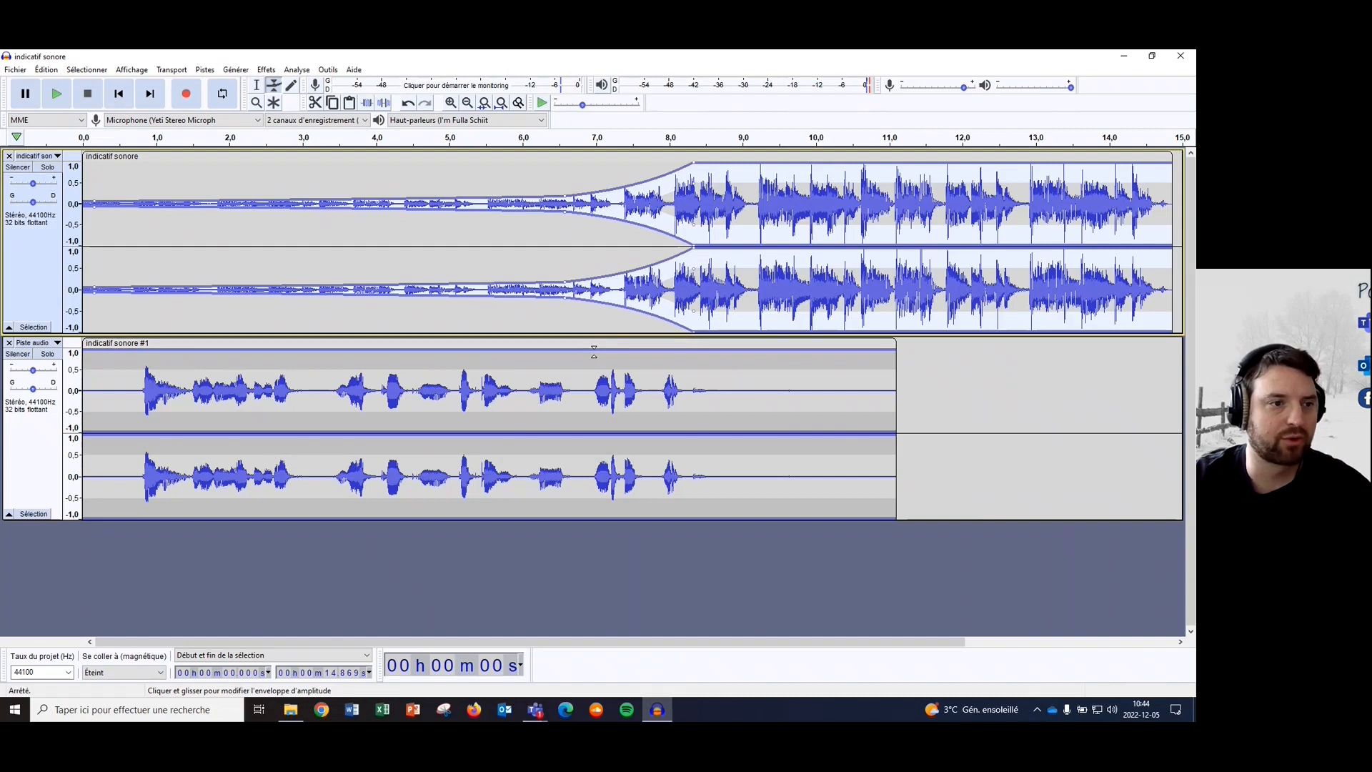
{"action": "left_click", "coordinate": [59, 95]}
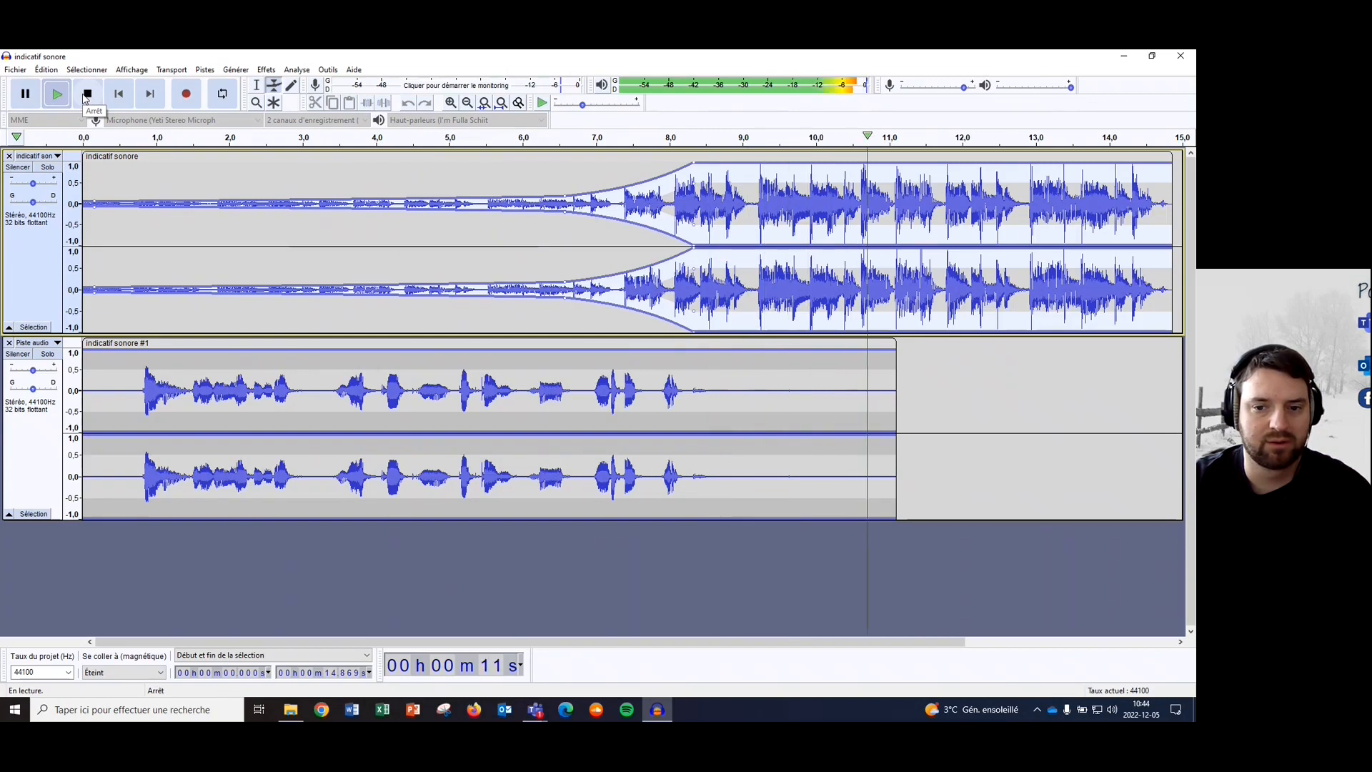
{"action": "left_click", "coordinate": [87, 94]}
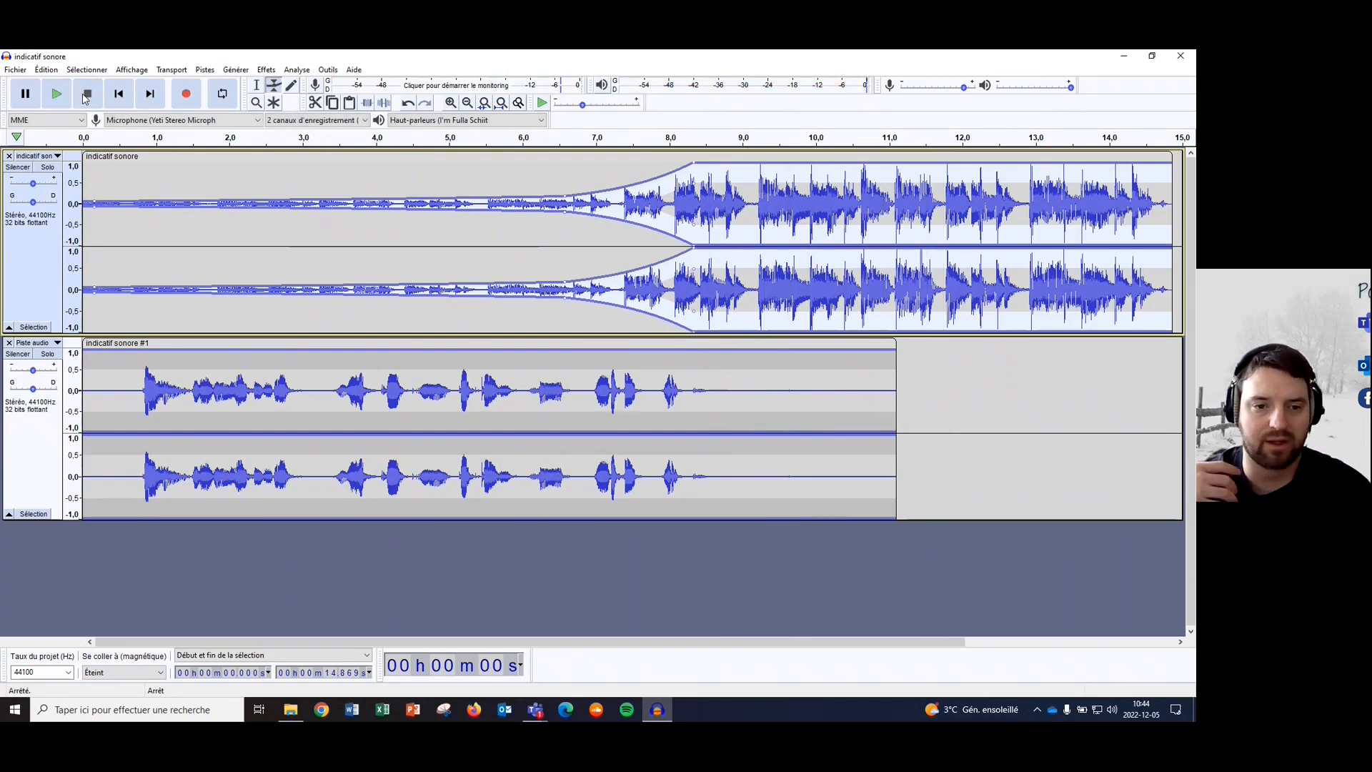